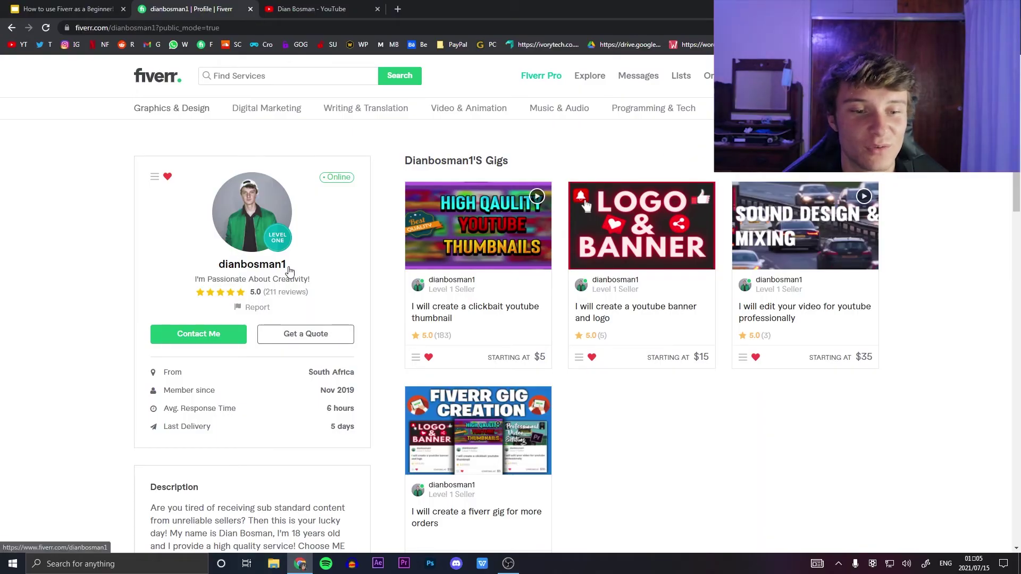
# Highlight the 'Passionate About Creativity!' tagline and the 6-hour average response time on the profile
pyautogui.moveTo(207, 279); pyautogui.dragTo(324, 284)
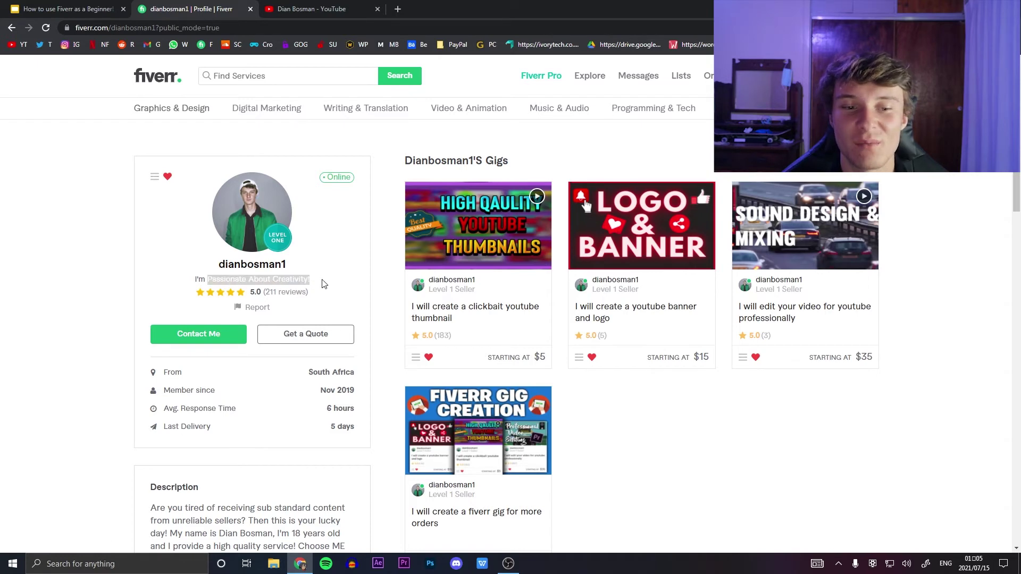
pyautogui.click(326, 283)
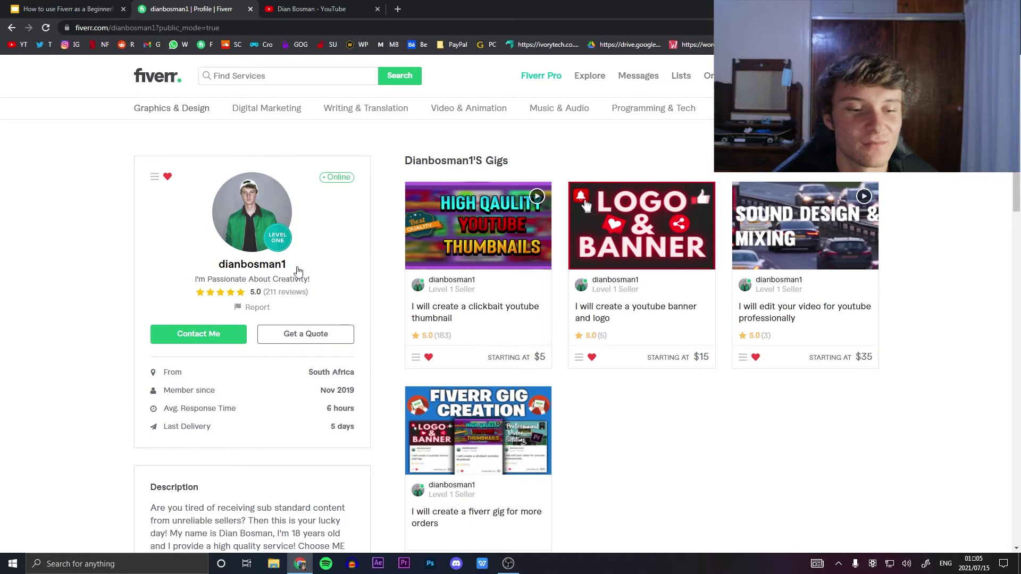
pyautogui.scroll(-1, 243, 256)
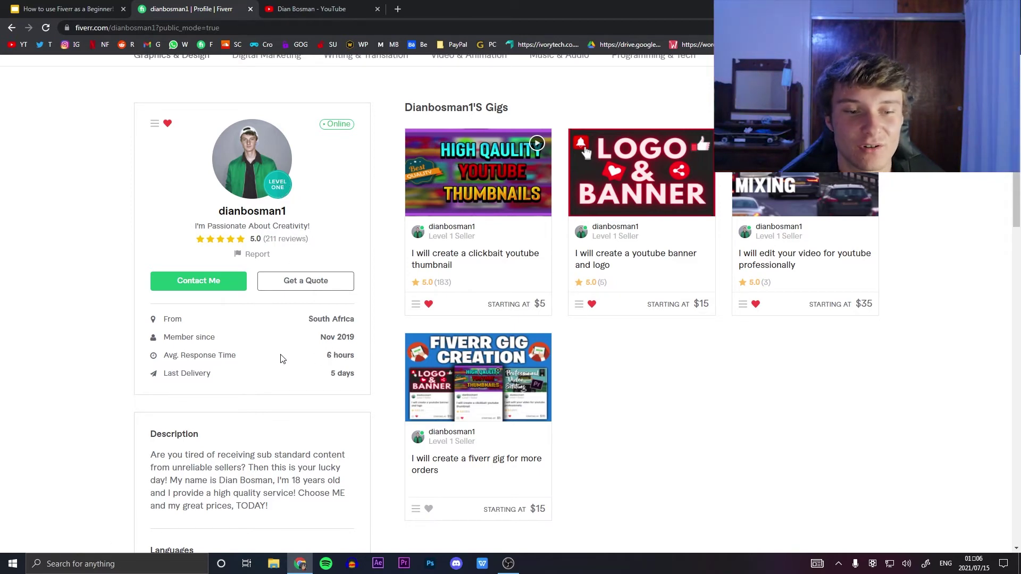
pyautogui.moveTo(326, 356); pyautogui.dragTo(360, 360)
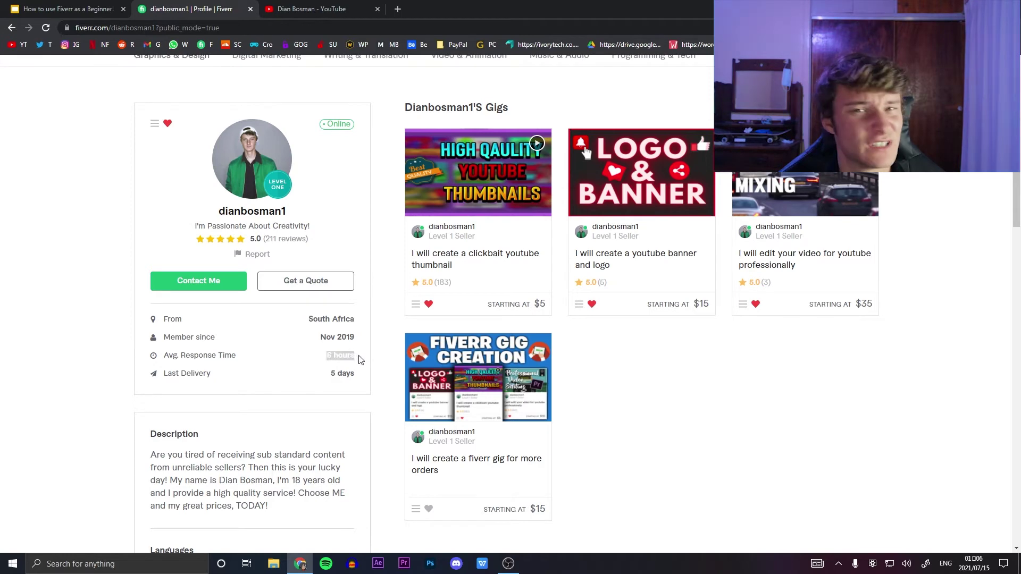
pyautogui.click(359, 360)
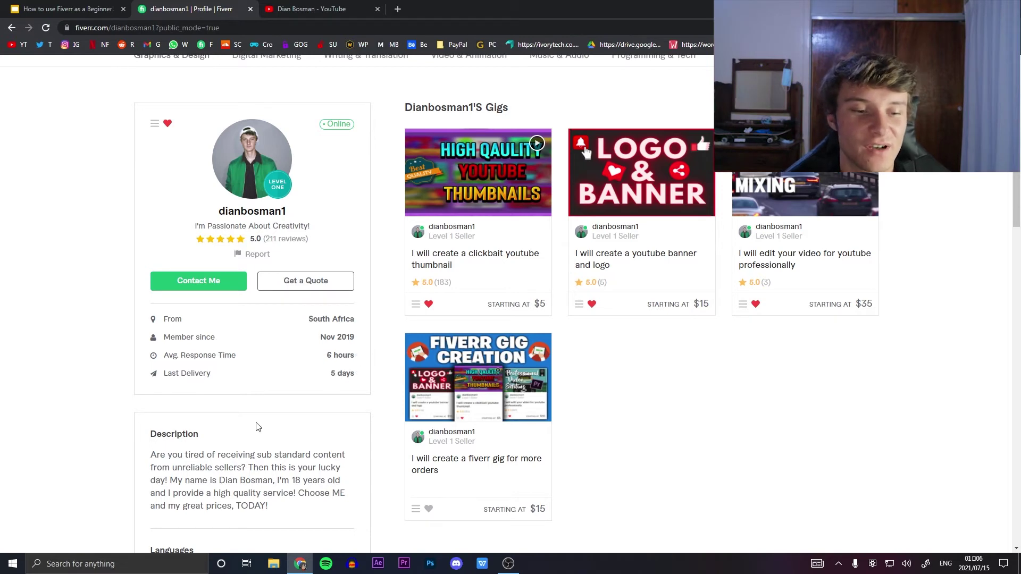
# Scroll through the profile description down to the 8.8 Photoshop skill test and 211 five-star reviews
pyautogui.scroll(-1, 256, 426)
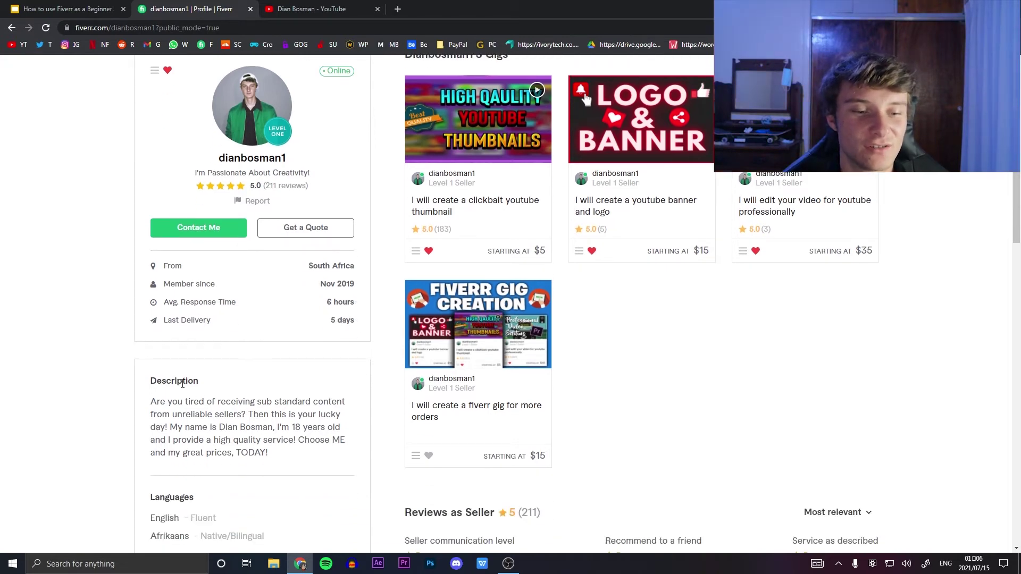
pyautogui.scroll(-1, 182, 384)
pyautogui.moveTo(154, 359); pyautogui.dragTo(247, 393)
pyautogui.click(301, 423)
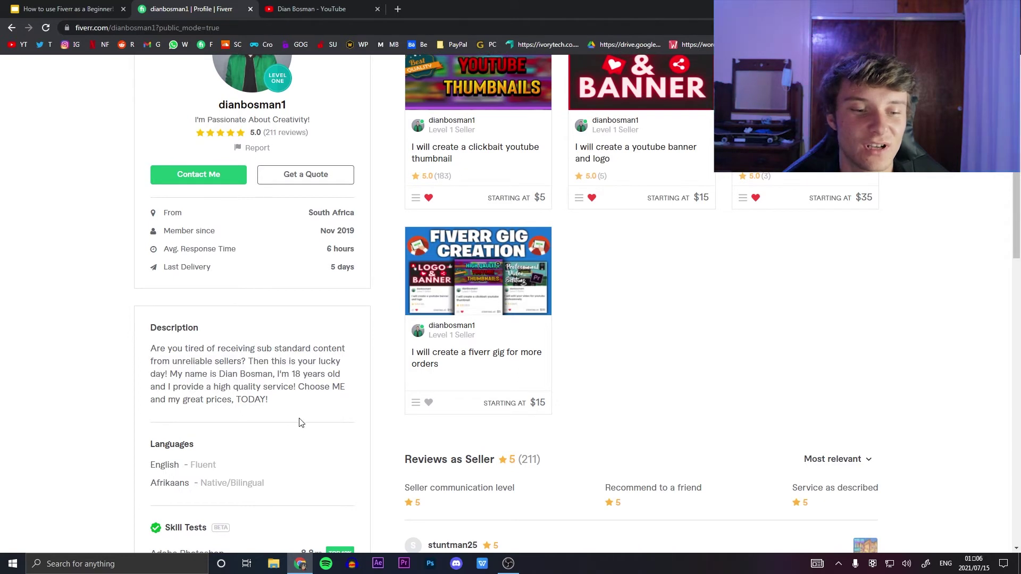
pyautogui.scroll(-1, 300, 423)
pyautogui.scroll(-2, 196, 398)
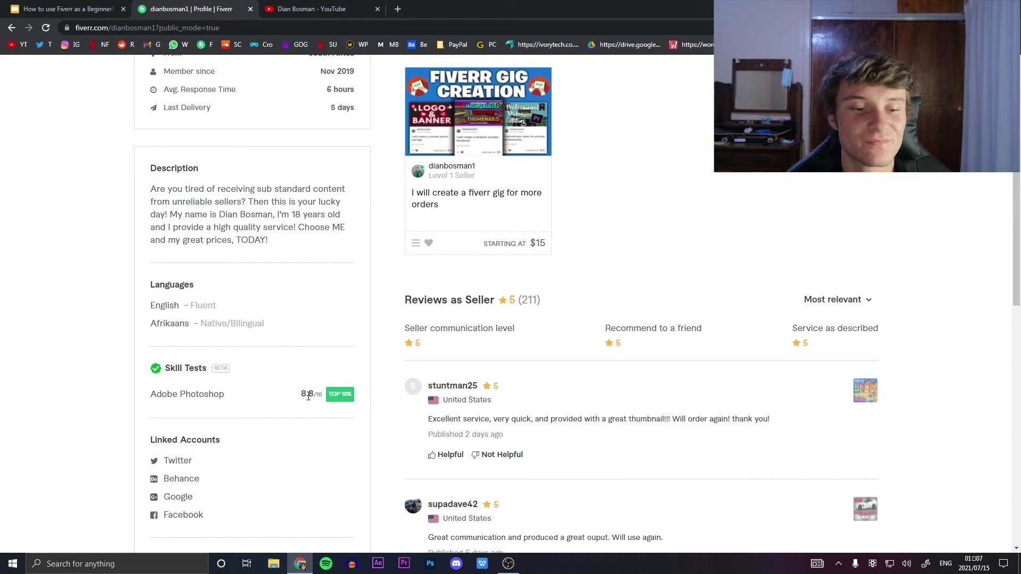
pyautogui.scroll(-2, 298, 405)
pyautogui.scroll(-2, 276, 438)
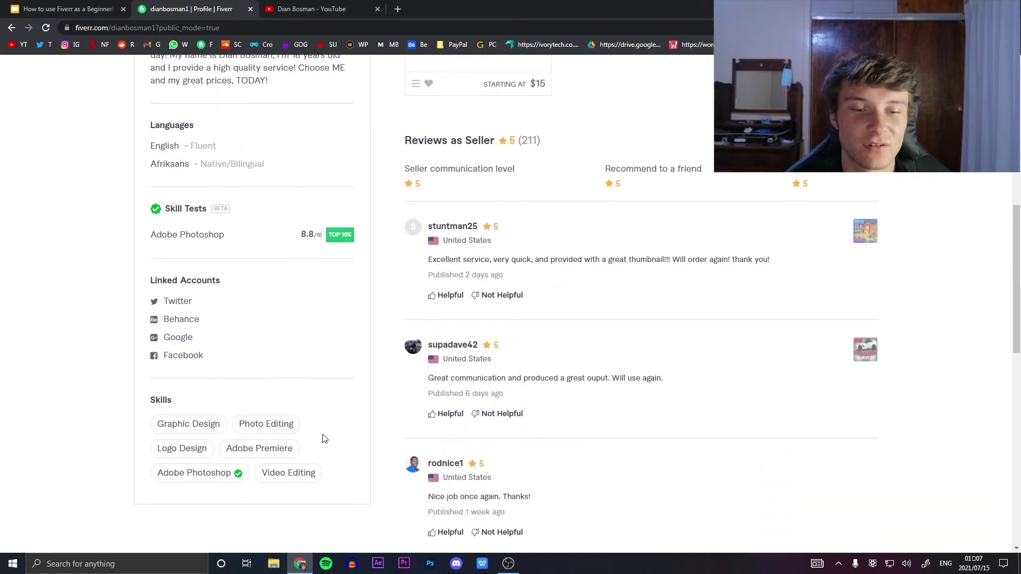
pyautogui.scroll(2, 326, 433)
pyautogui.scroll(7, 328, 431)
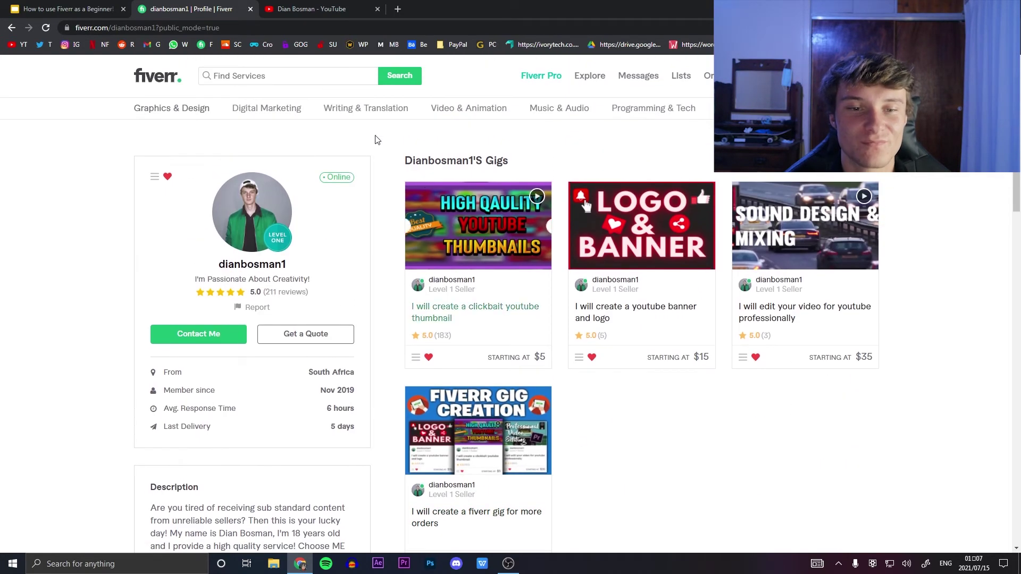
# Switch the Messages dropdown to Inbox and read the returning buyer's chat with the accepted $5 thumbnail offer
pyautogui.moveTo(645, 76)
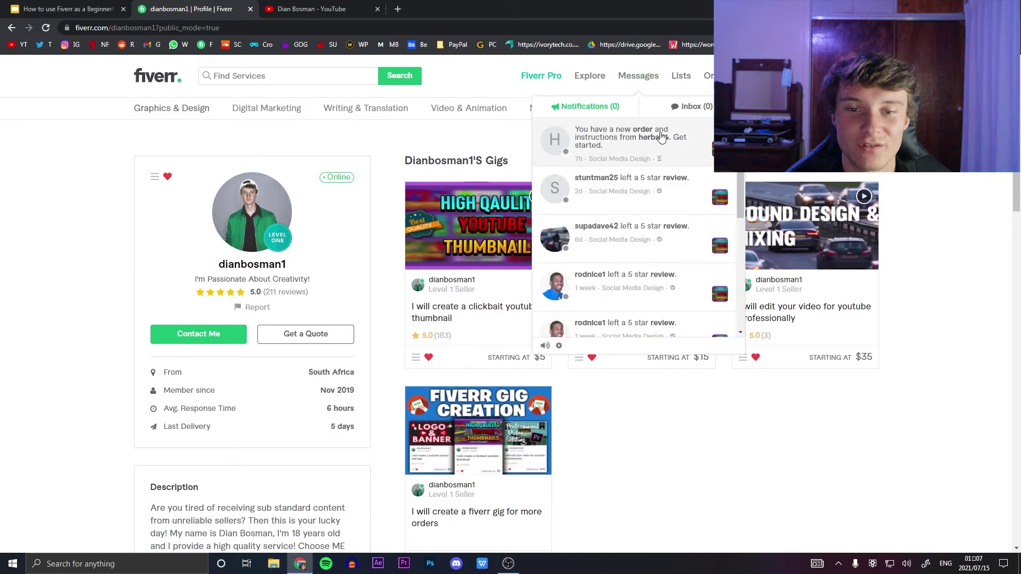
pyautogui.click(692, 109)
pyautogui.click(611, 139)
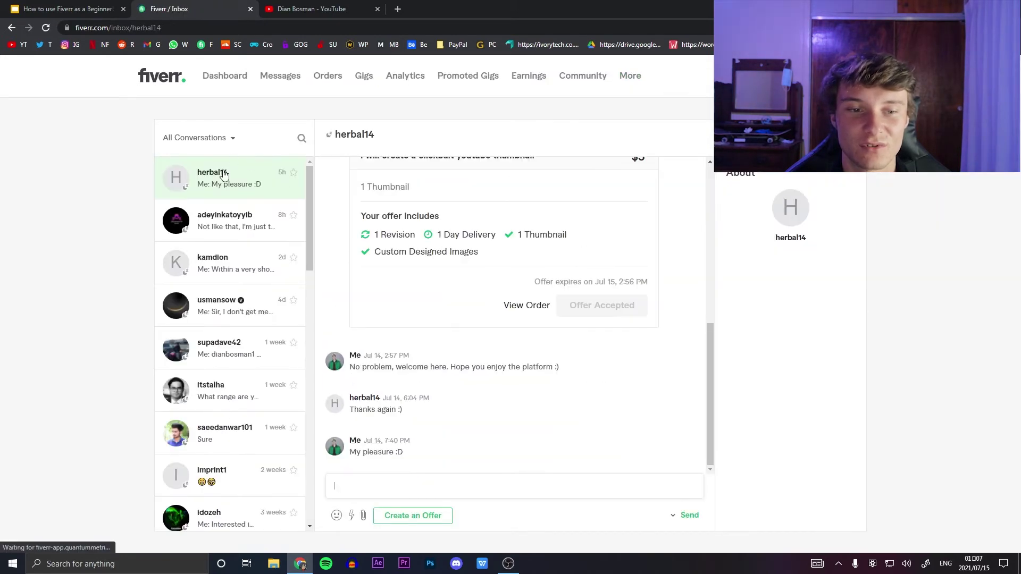
pyautogui.scroll(10, 585, 240)
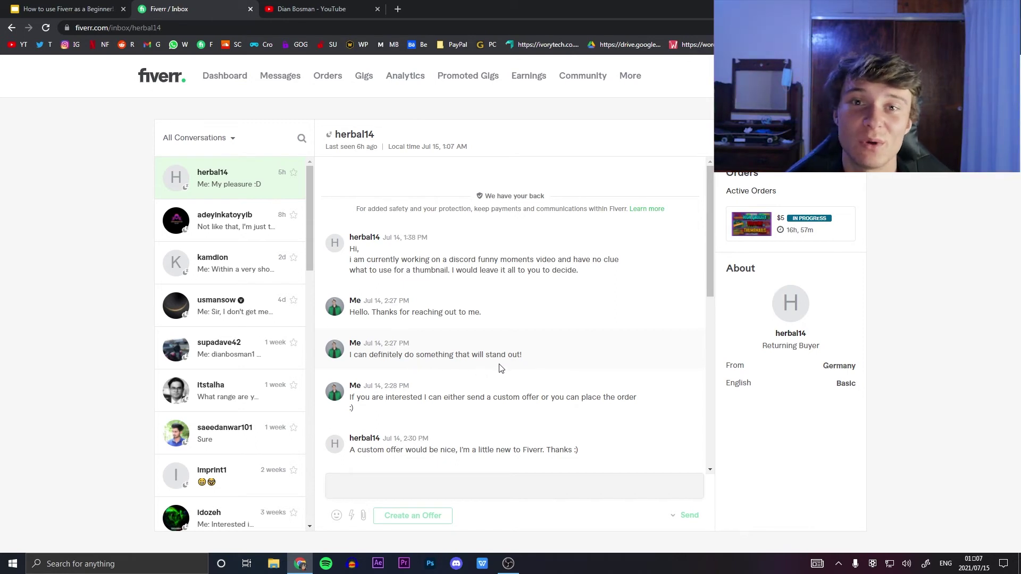
pyautogui.scroll(-1, 500, 368)
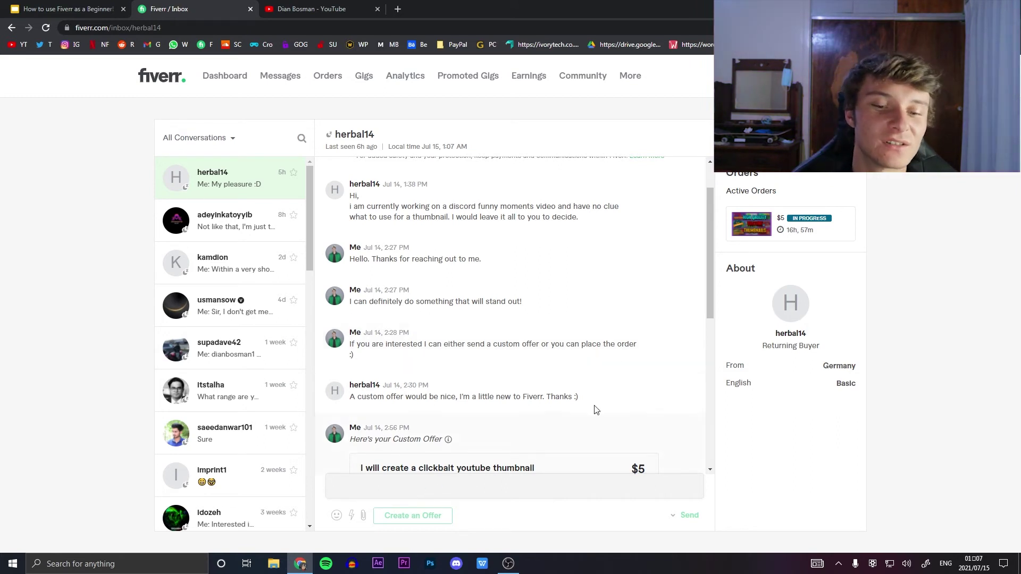
pyautogui.scroll(-6, 595, 410)
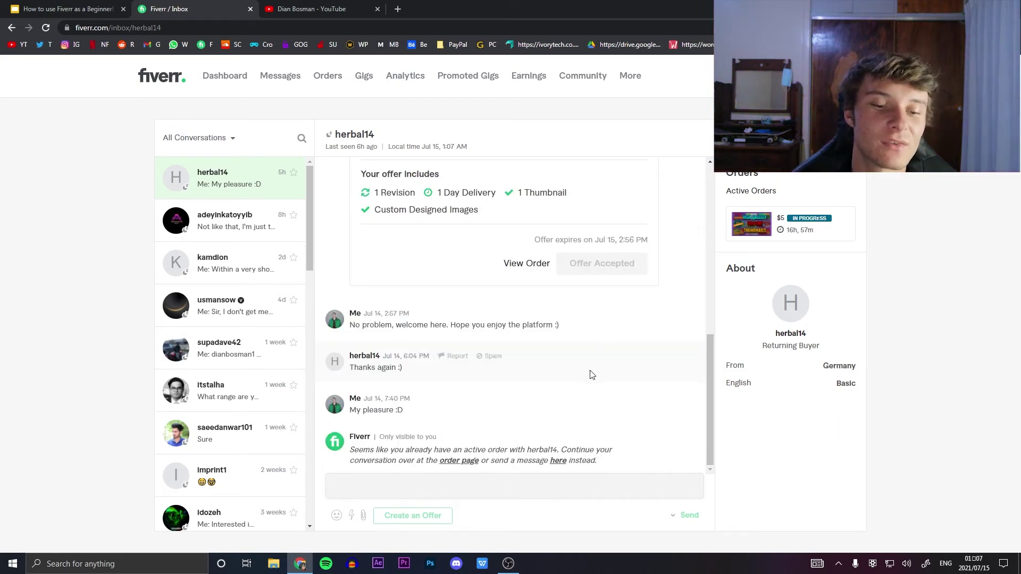
pyautogui.click(557, 460)
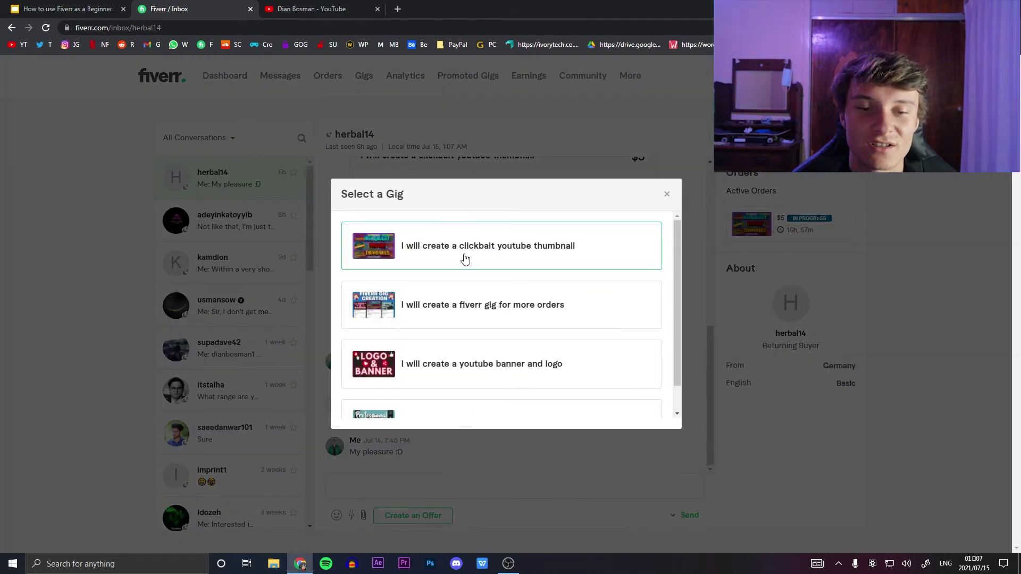
pyautogui.click(465, 259)
pyautogui.click(515, 294)
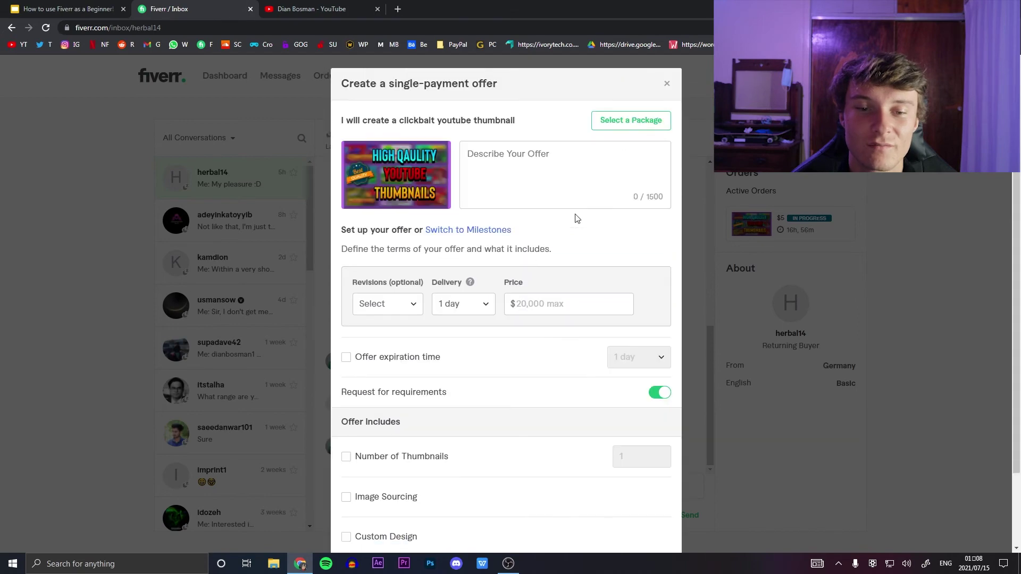
pyautogui.click(668, 97)
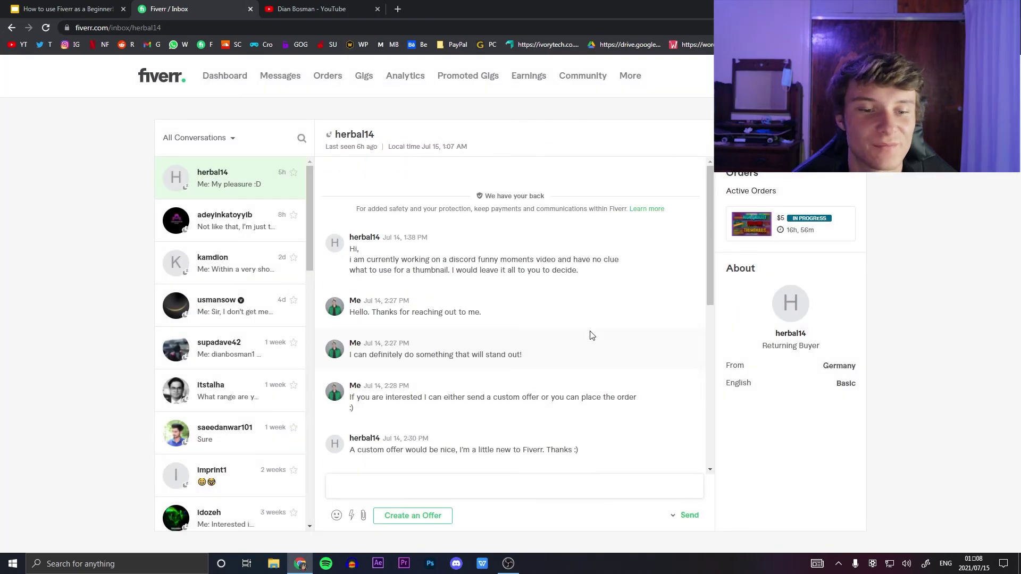
pyautogui.scroll(-3, 585, 335)
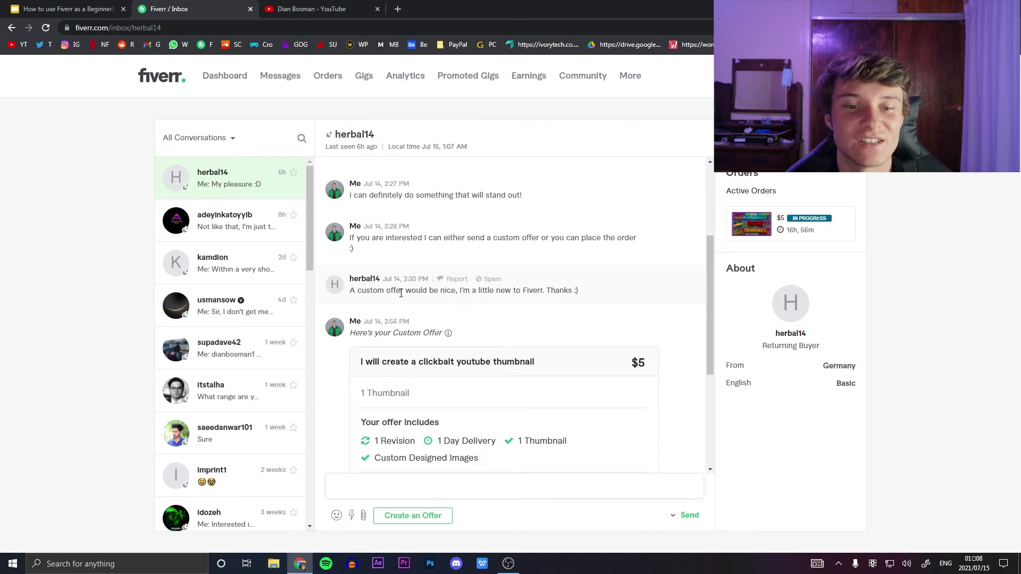
pyautogui.scroll(3, 401, 293)
pyautogui.scroll(-3, 451, 337)
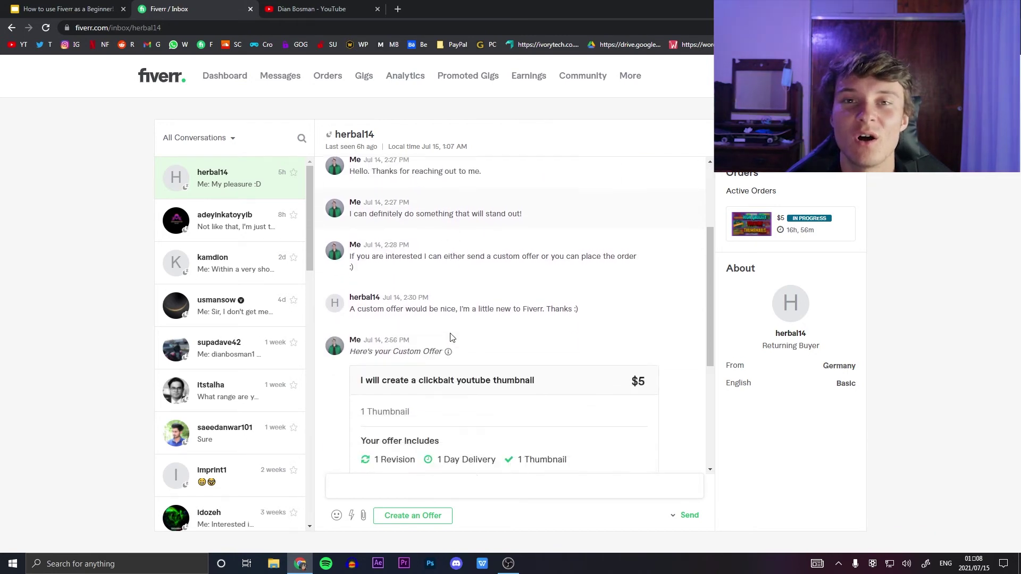
pyautogui.scroll(-2, 451, 337)
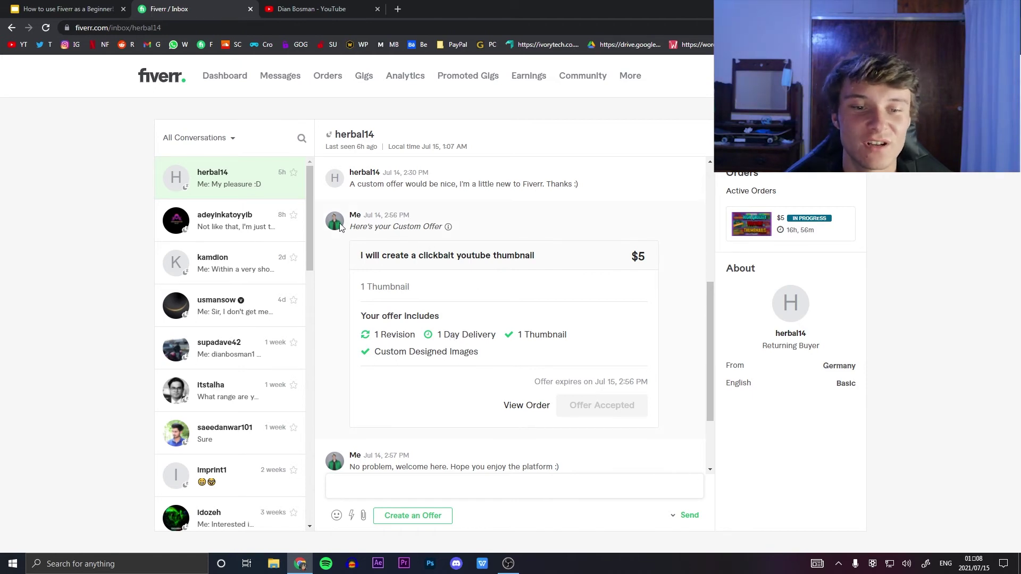
pyautogui.scroll(-2, 462, 244)
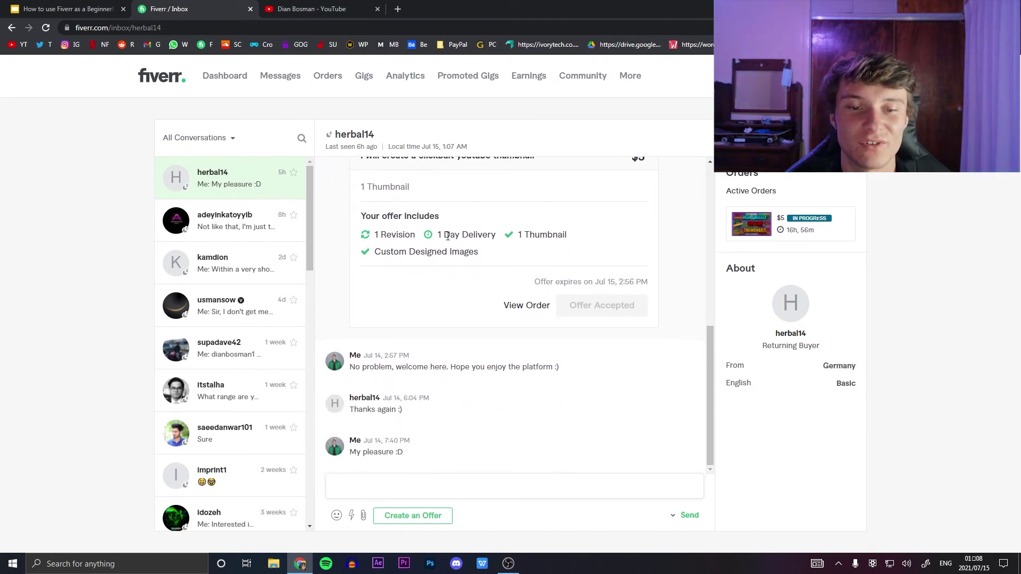
pyautogui.scroll(1, 536, 228)
pyautogui.scroll(-1, 479, 227)
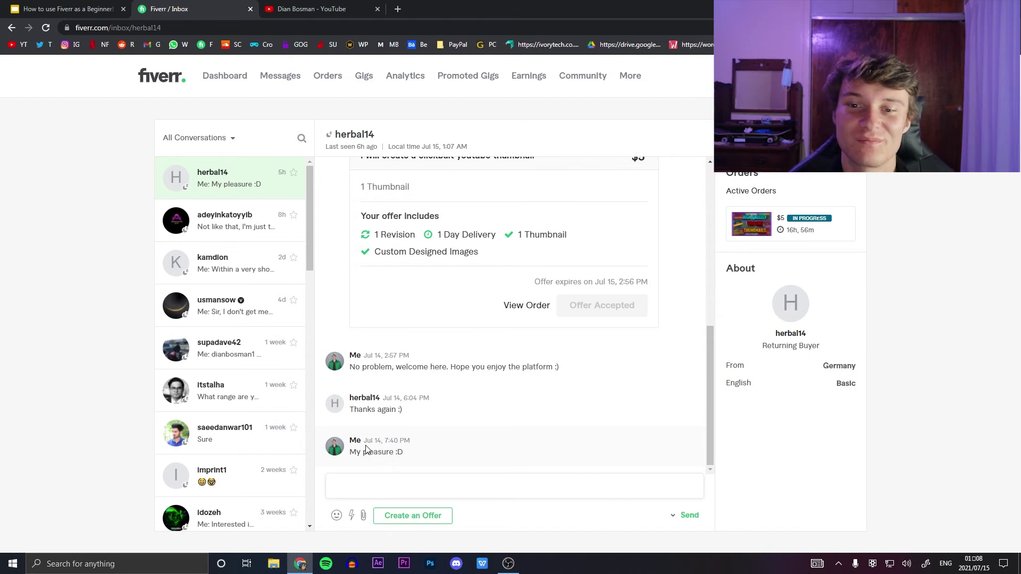
# Open the buyer's active $5 clickbait thumbnail order, then open and close its delivery form without delivering
pyautogui.click(782, 230)
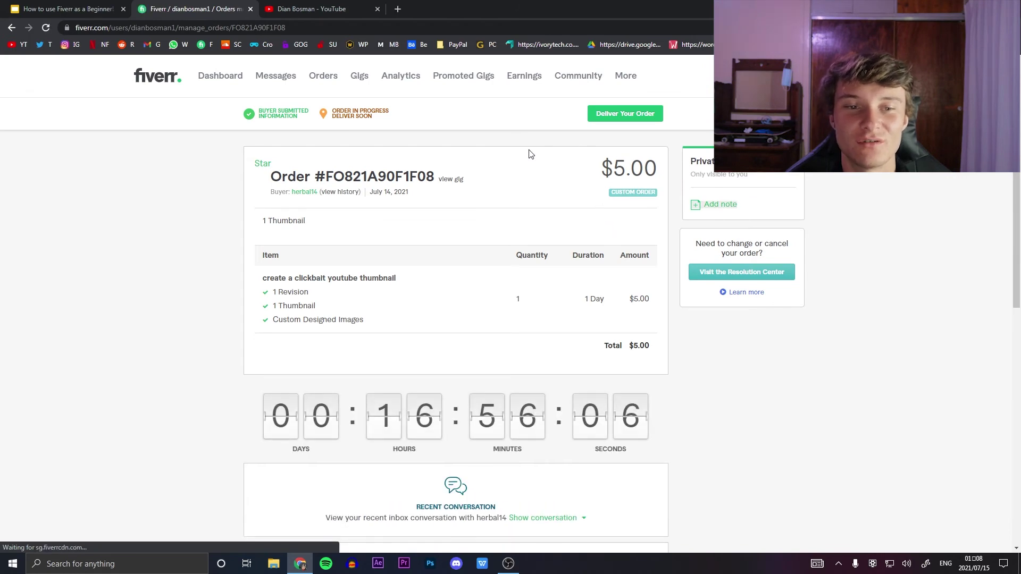
pyautogui.hotkey('alt', 'Left')
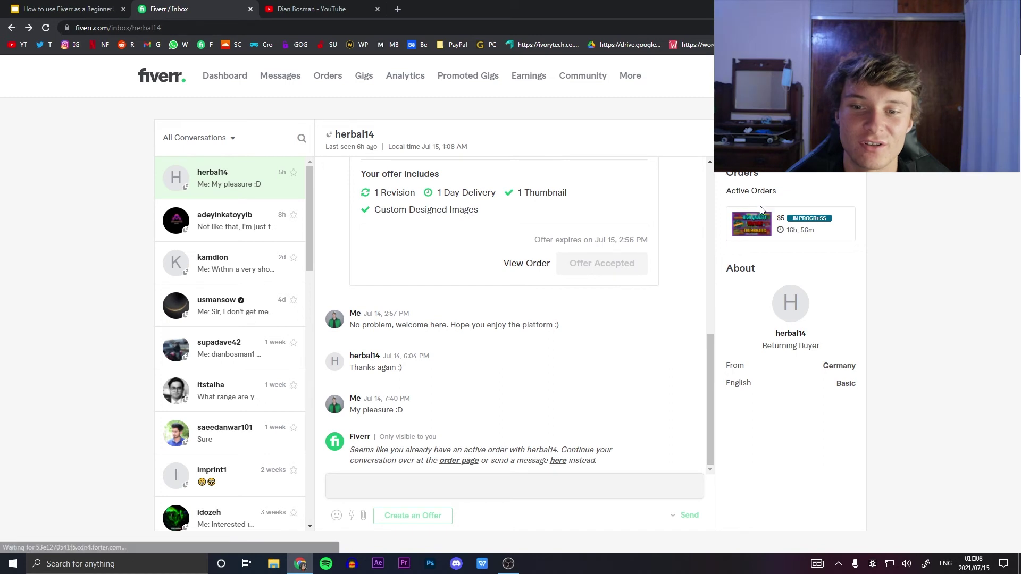
pyautogui.click(807, 224)
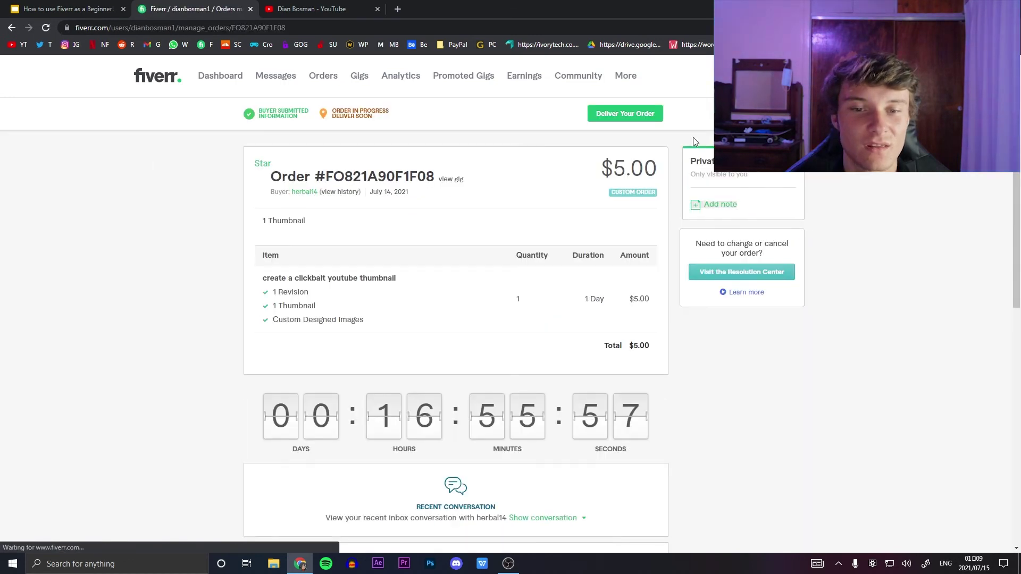
pyautogui.click(631, 114)
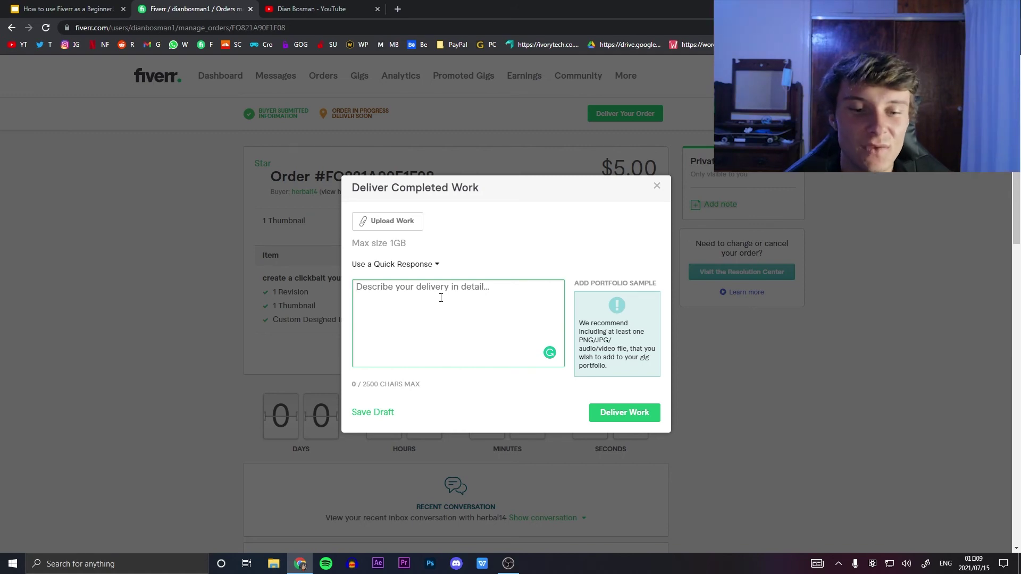
pyautogui.click(657, 185)
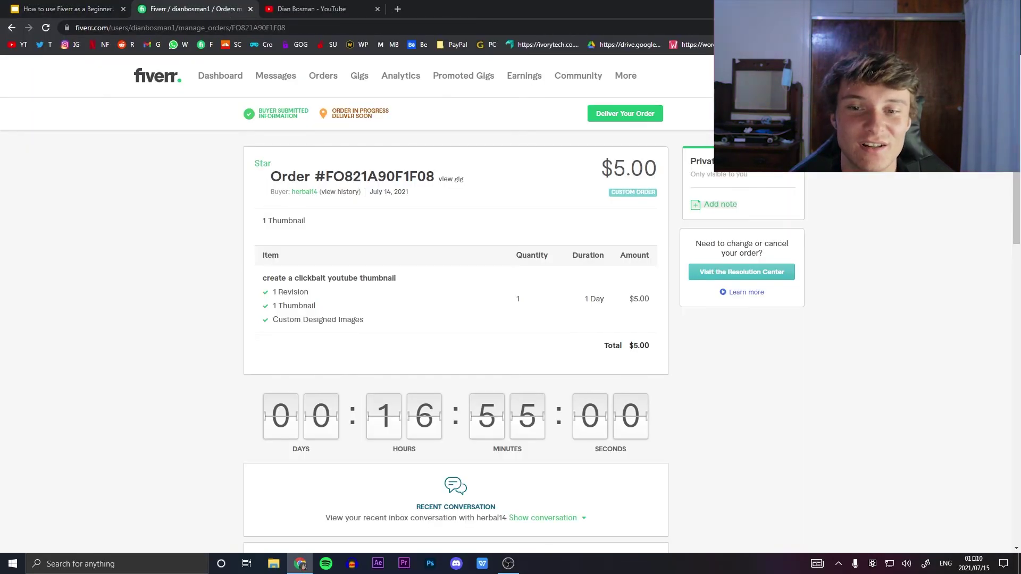
# Go to your own seller profile and switch to Preview Public Mode to see it as buyers do
pyautogui.moveTo(830, 75)
pyautogui.click(757, 162)
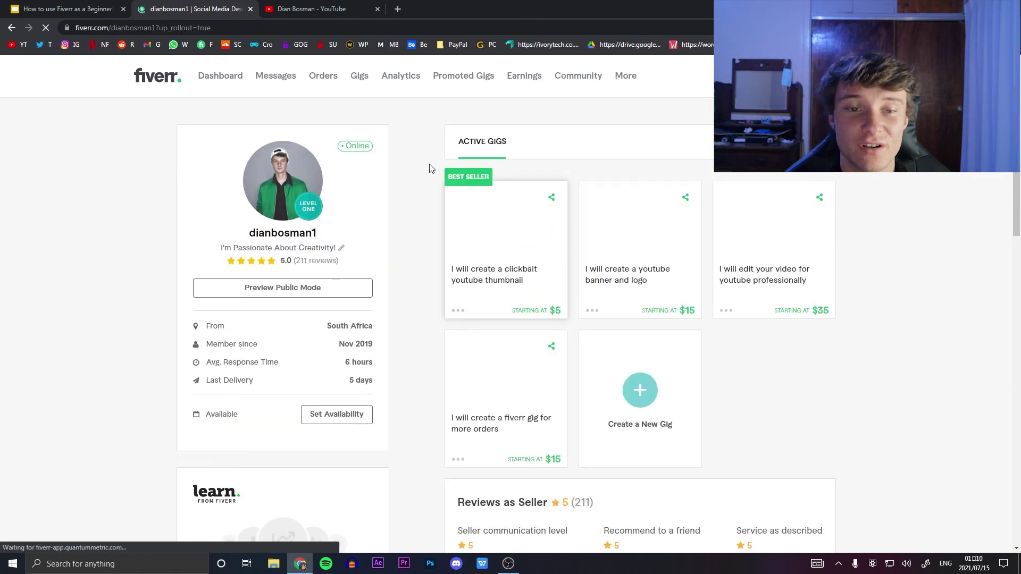
pyautogui.scroll(-1, 490, 226)
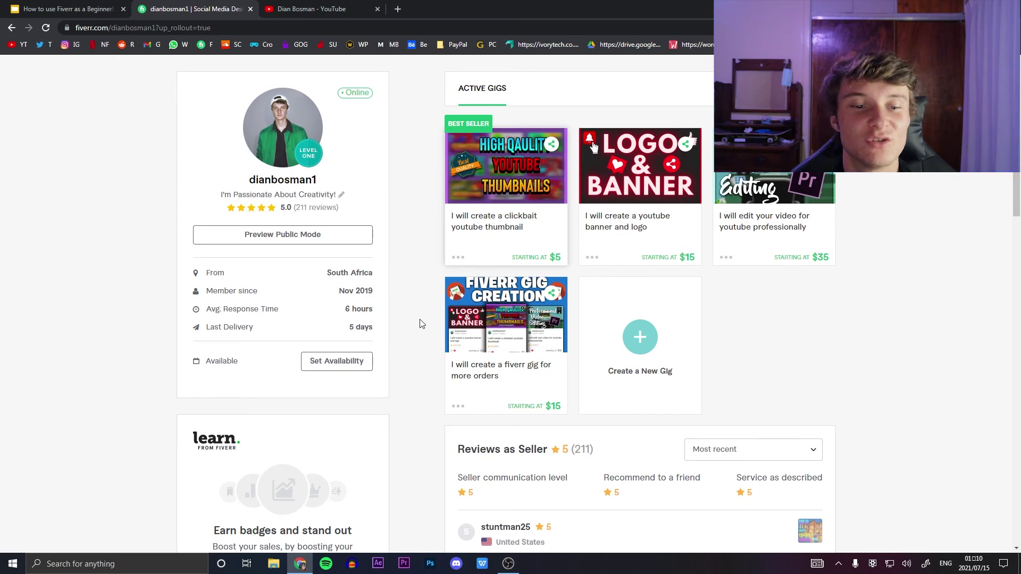
pyautogui.scroll(1, 369, 318)
pyautogui.click(322, 290)
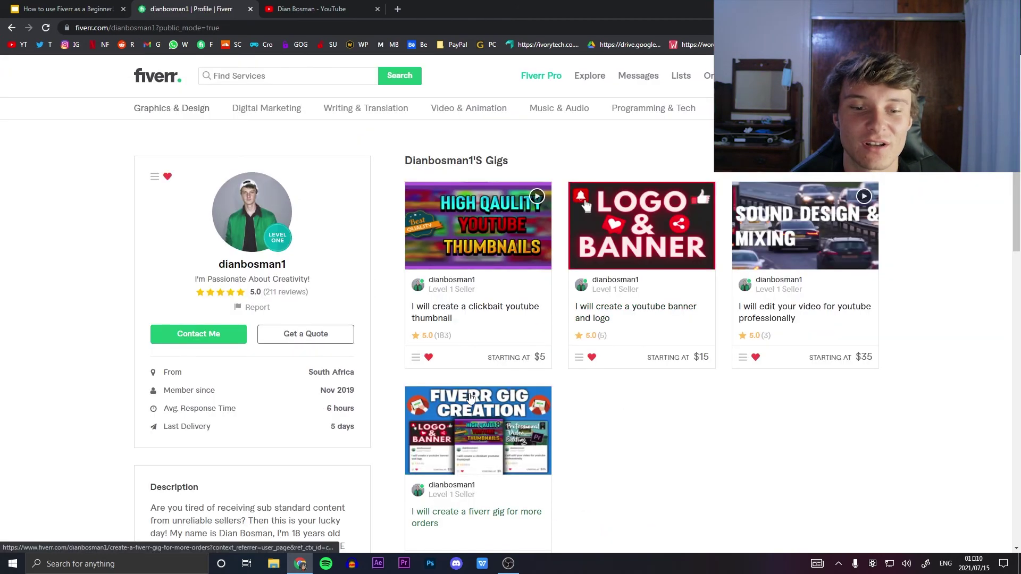
pyautogui.scroll(-2, 465, 403)
# Open the 'fiverr gig for more orders' gig page and scroll over its title and sections
pyautogui.click(465, 406)
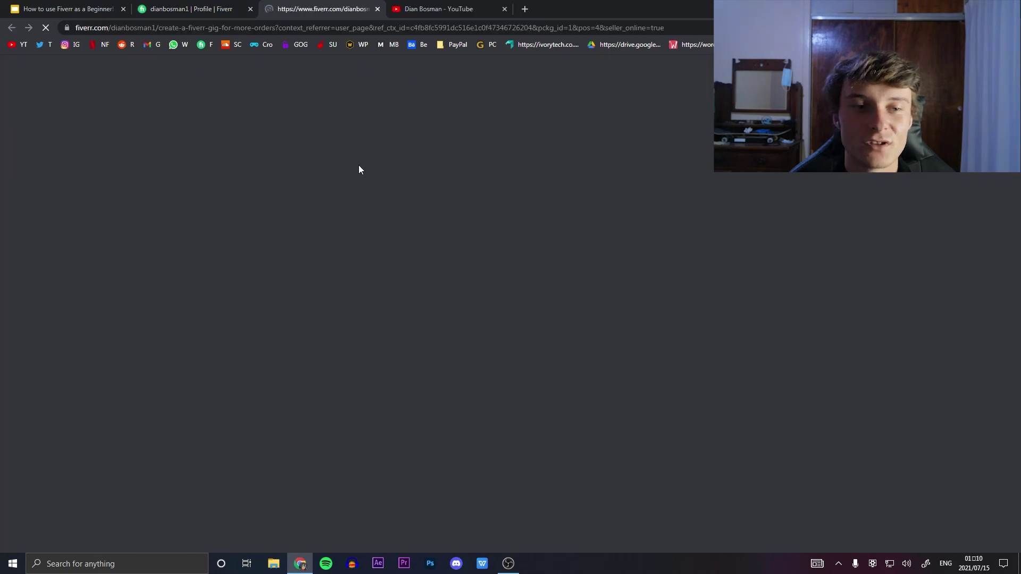
pyautogui.scroll(-1, 479, 164)
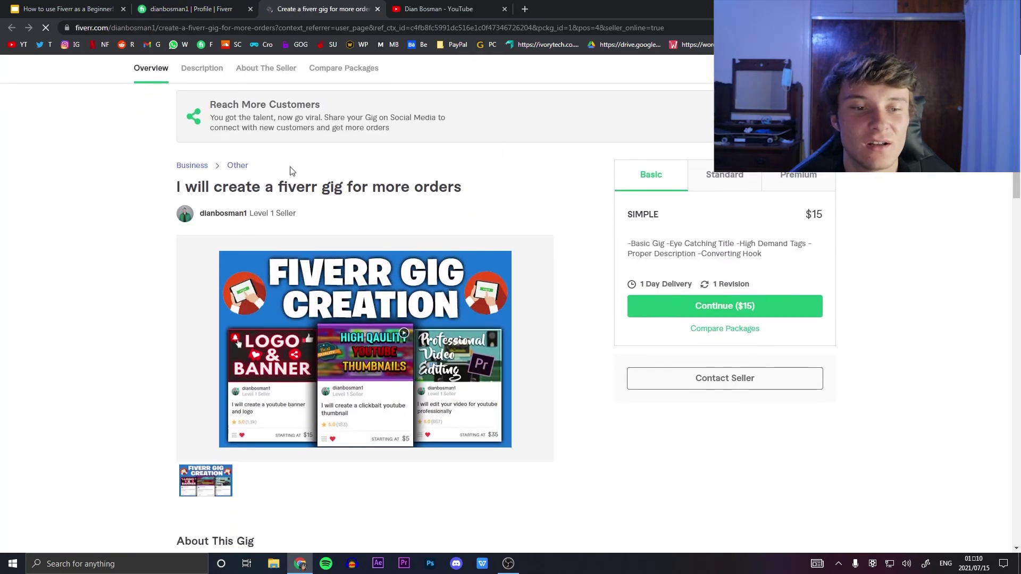
pyautogui.moveTo(309, 187); pyautogui.dragTo(440, 188)
pyautogui.click(502, 198)
pyautogui.scroll(-2, 508, 197)
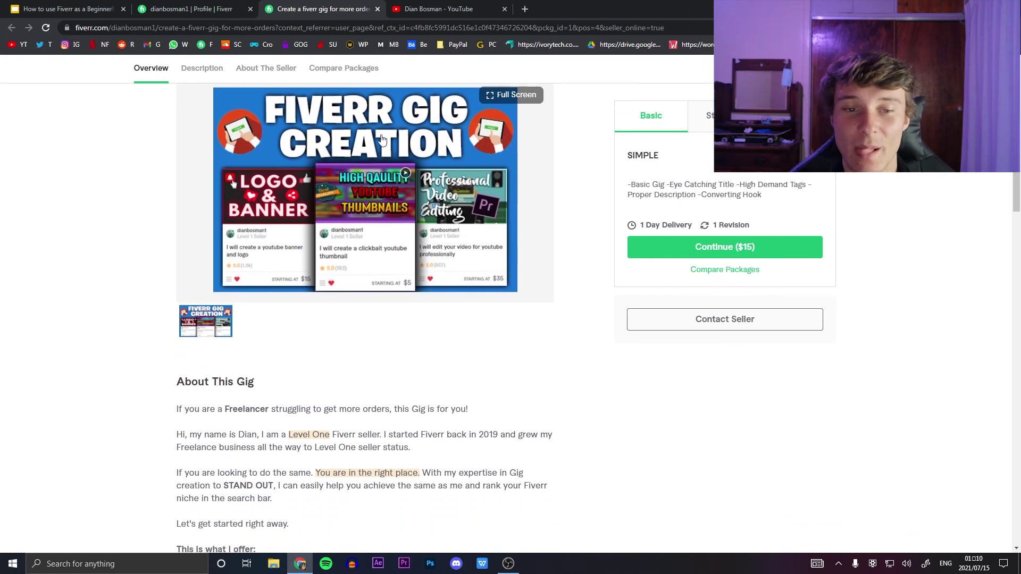
pyautogui.scroll(1, 439, 213)
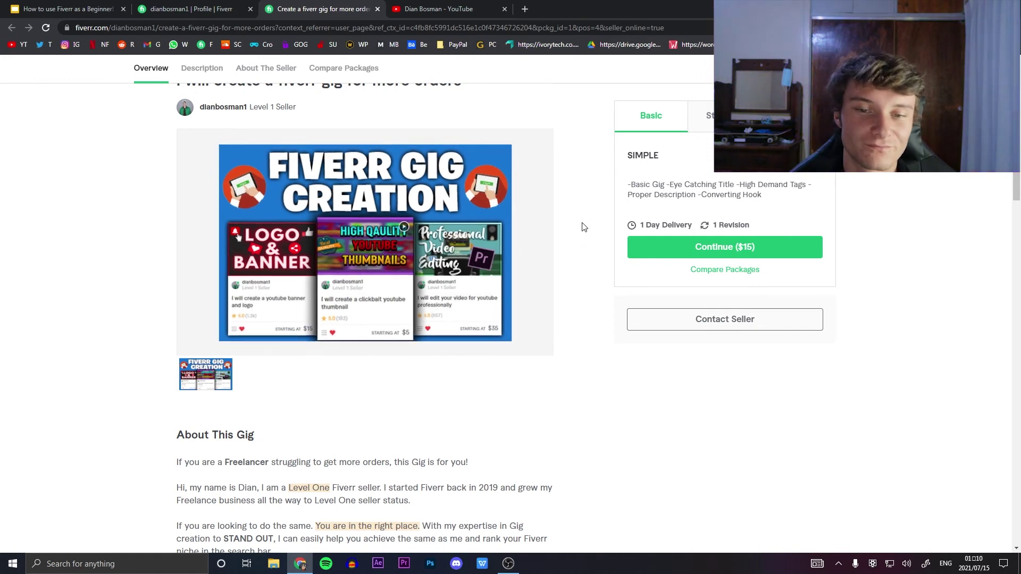
pyautogui.scroll(1, 612, 207)
pyautogui.scroll(-2, 473, 229)
pyautogui.scroll(-3, 424, 228)
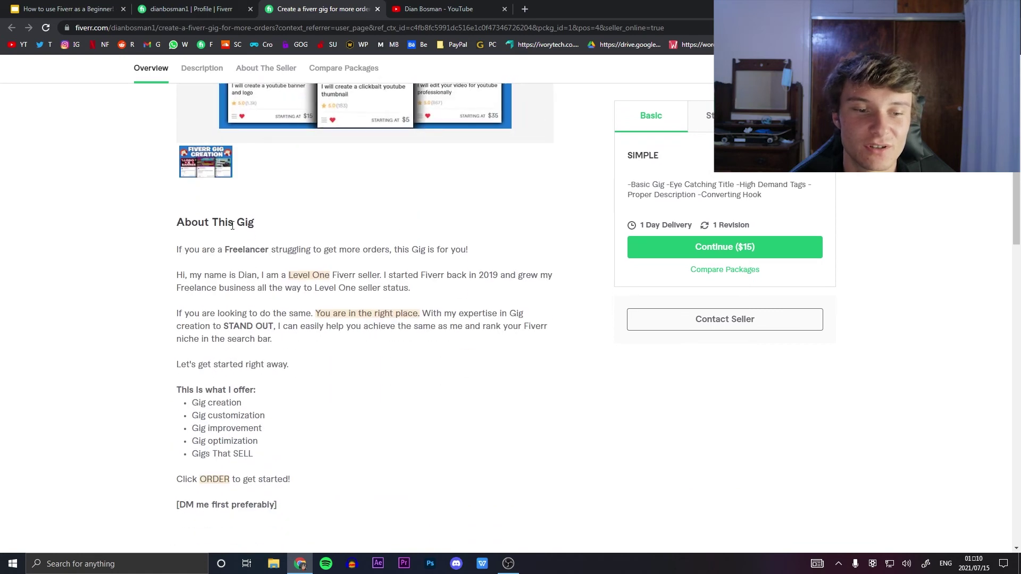
pyautogui.scroll(-1, 321, 331)
pyautogui.scroll(6, 522, 331)
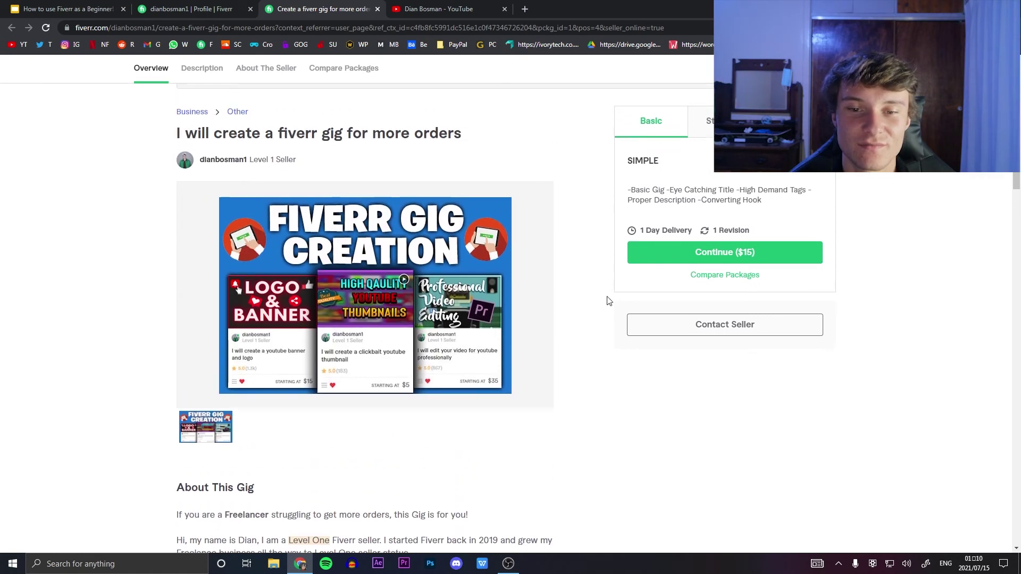
pyautogui.scroll(2, 577, 227)
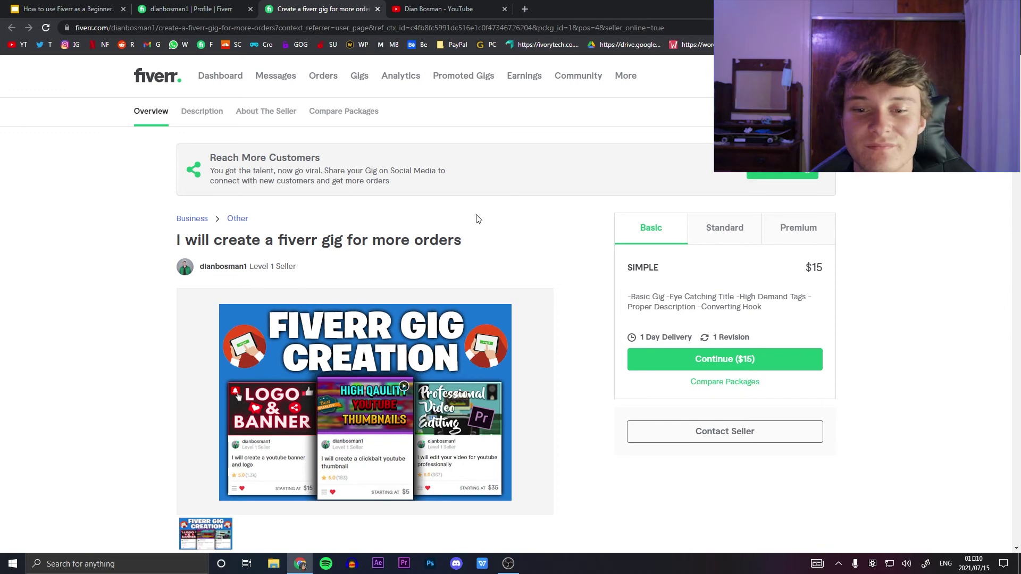
# Highlight features in the $15 Basic package, part of the gig title, and the Converting Hook text
pyautogui.tripleClick(667, 274)
pyautogui.click(682, 269)
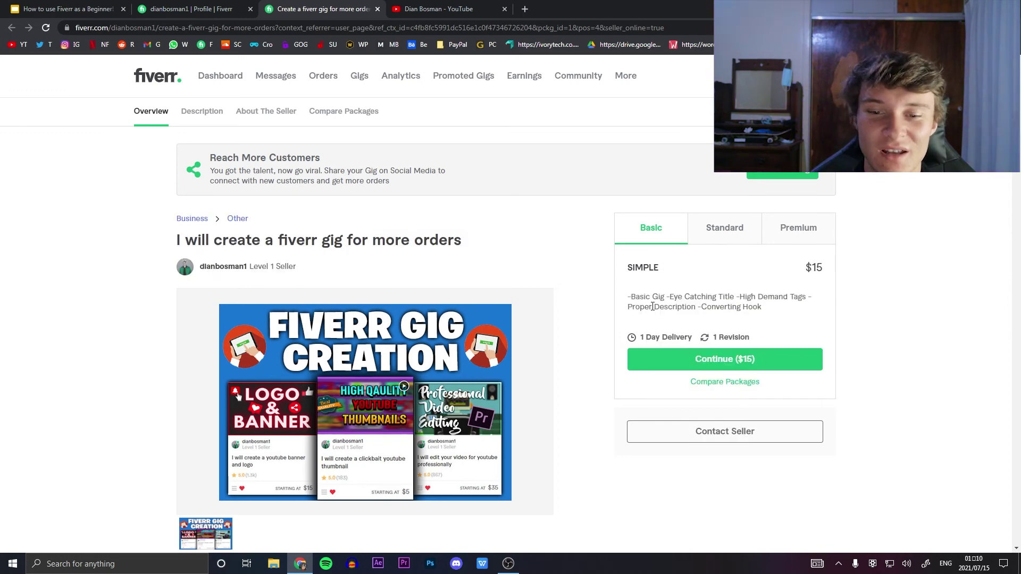
pyautogui.moveTo(639, 296); pyautogui.dragTo(687, 297)
pyautogui.click(710, 298)
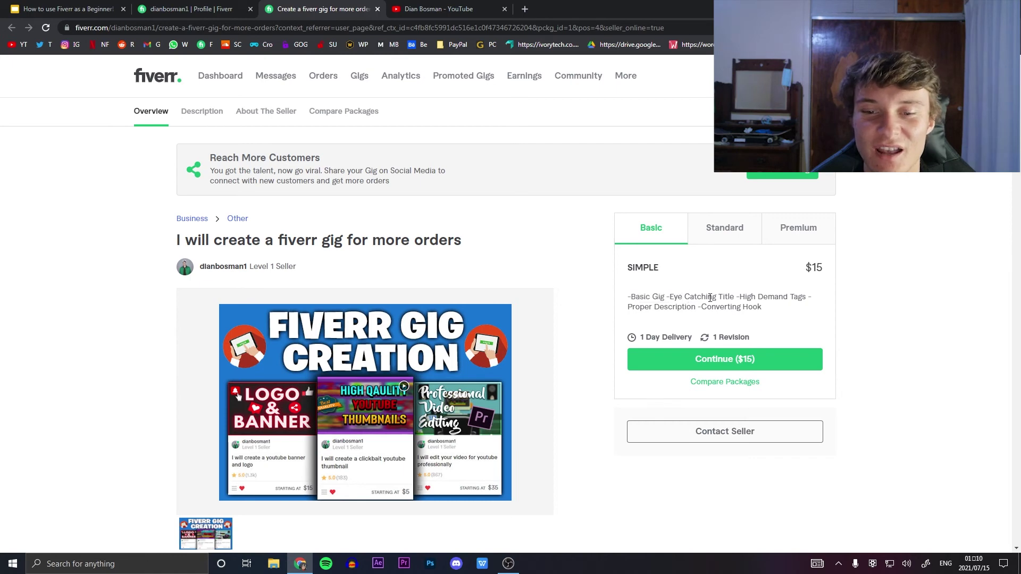
pyautogui.moveTo(213, 247); pyautogui.dragTo(362, 244)
pyautogui.click(489, 251)
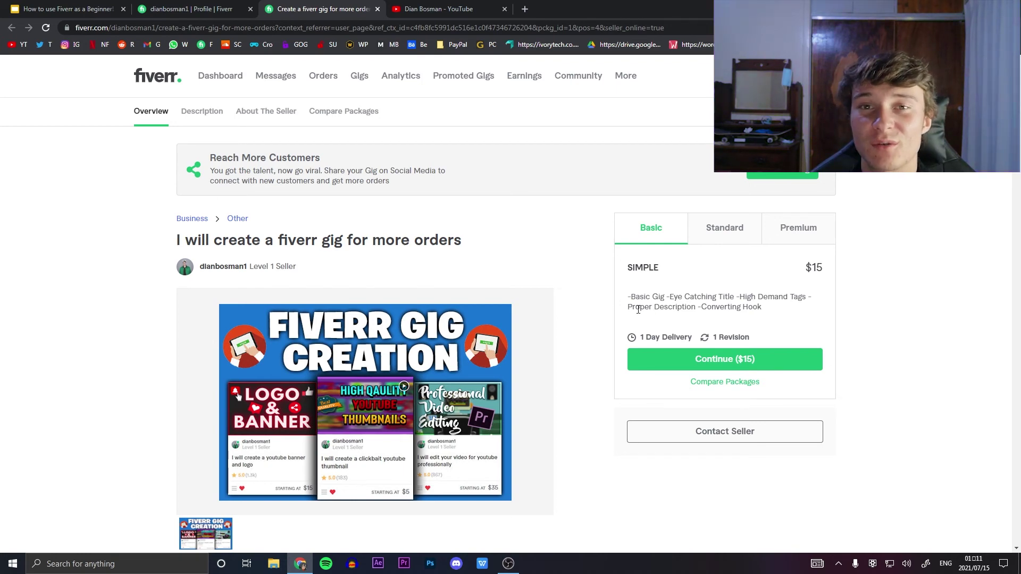
pyautogui.moveTo(637, 309); pyautogui.dragTo(669, 308)
pyautogui.scroll(-7, 479, 280)
pyautogui.scroll(5, 600, 296)
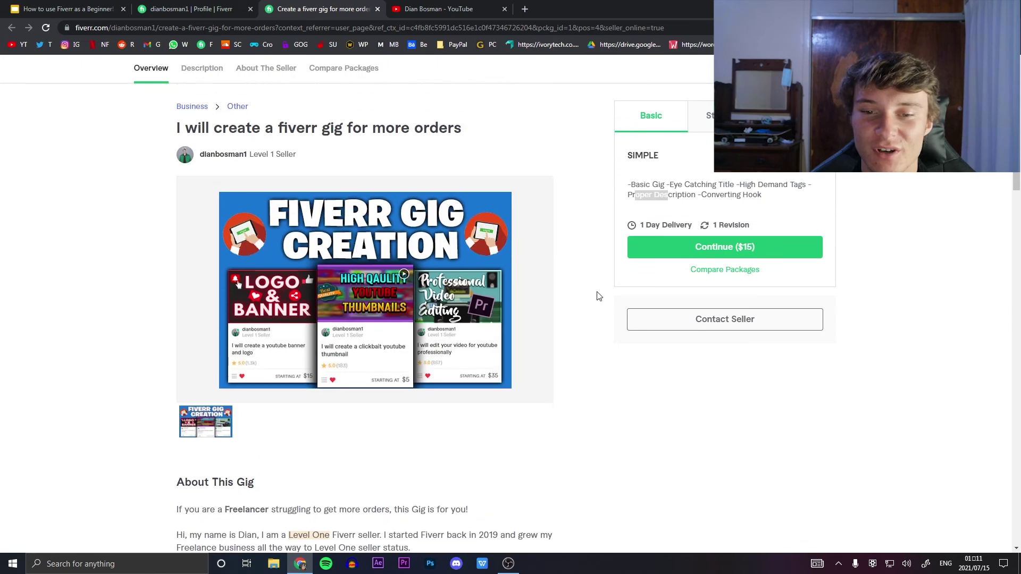
pyautogui.scroll(1, 600, 296)
pyautogui.click(739, 264)
pyautogui.moveTo(703, 256); pyautogui.dragTo(770, 259)
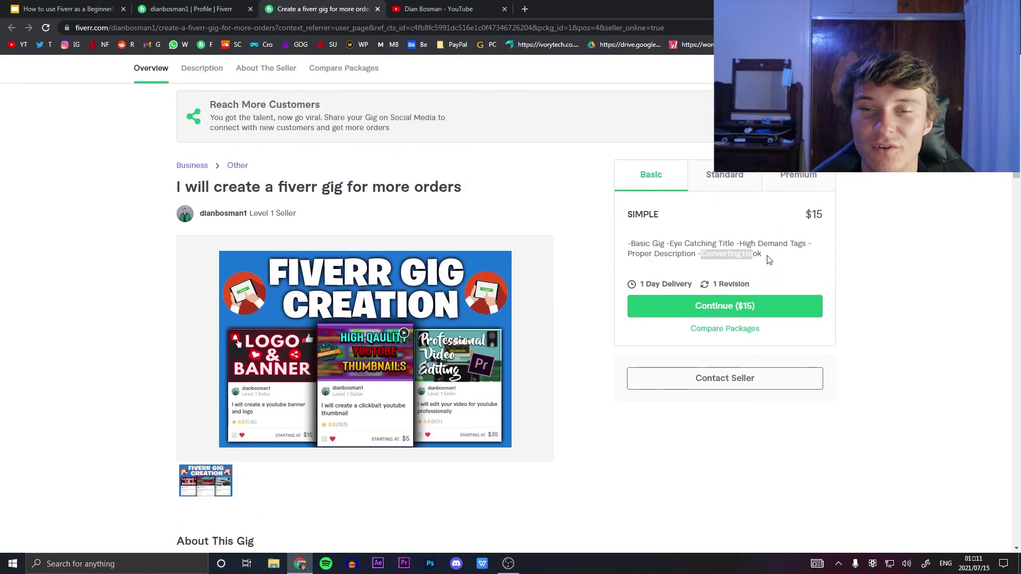
pyautogui.click(770, 259)
pyautogui.scroll(-4, 637, 280)
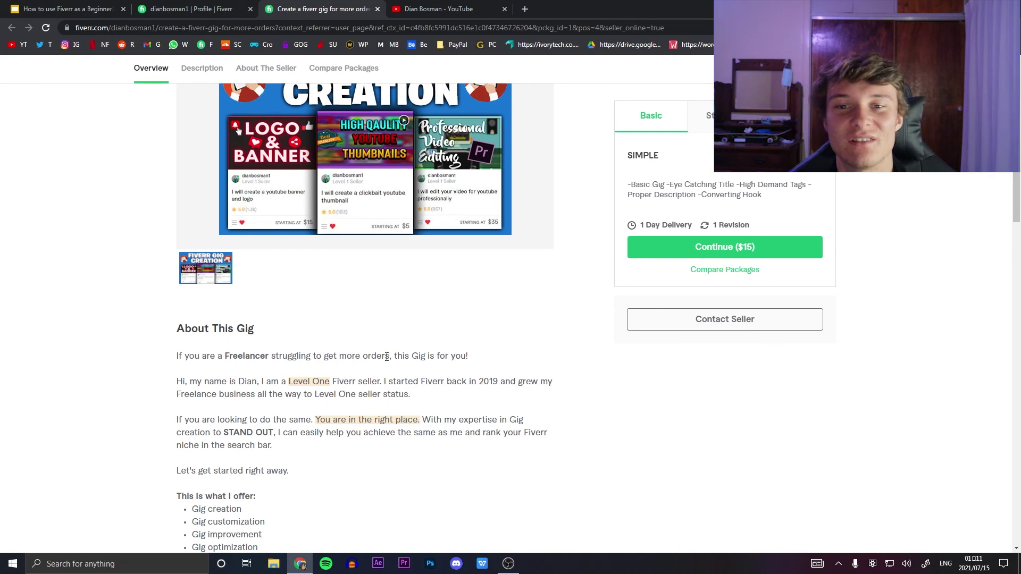
pyautogui.scroll(1, 386, 358)
# Show the ADVANCED $35 Standard package and highlight its Gig Research and Competitor Research features
pyautogui.scroll(4, 386, 362)
pyautogui.click(722, 231)
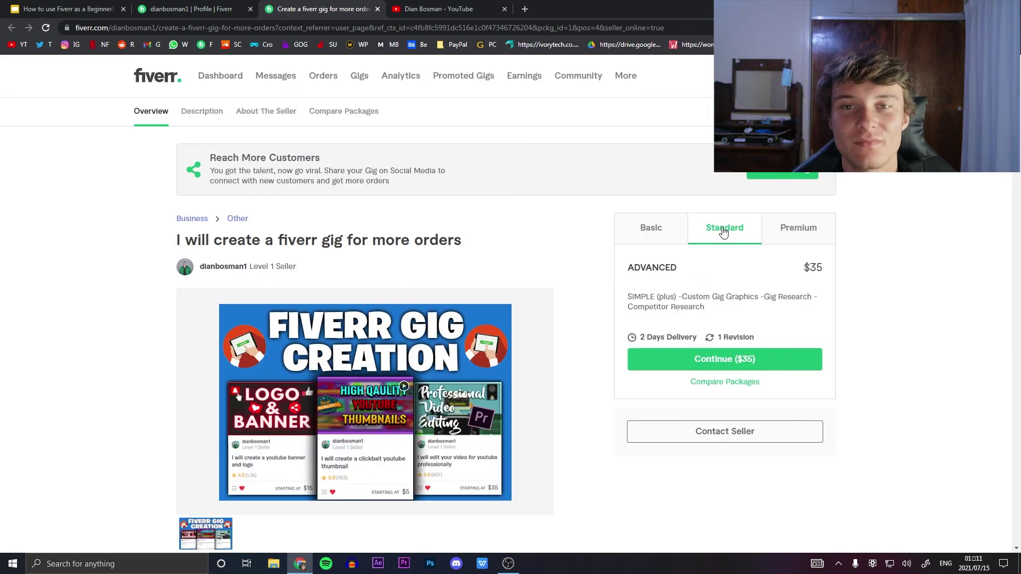
pyautogui.moveTo(633, 298); pyautogui.dragTo(668, 298)
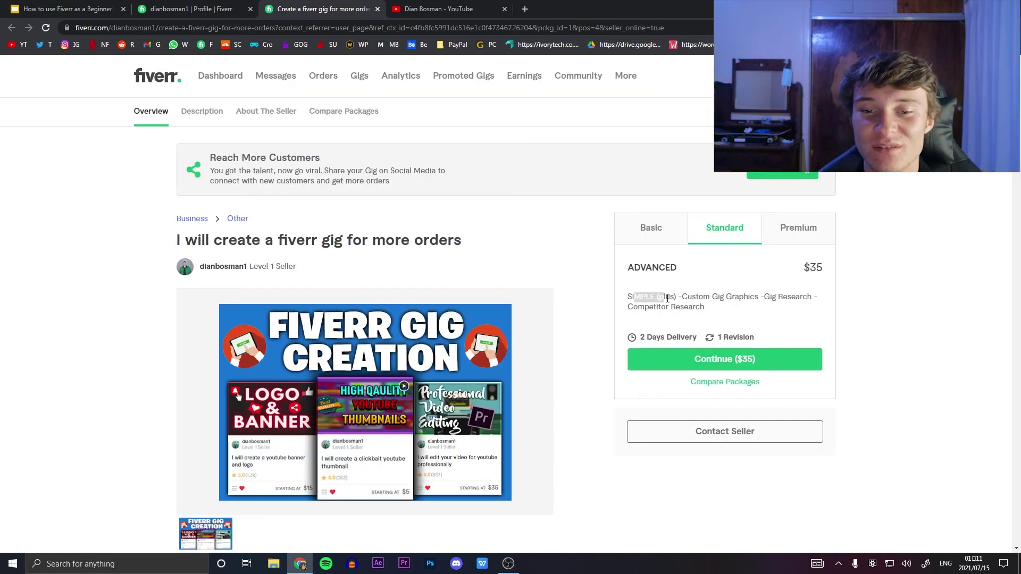
pyautogui.click(668, 242)
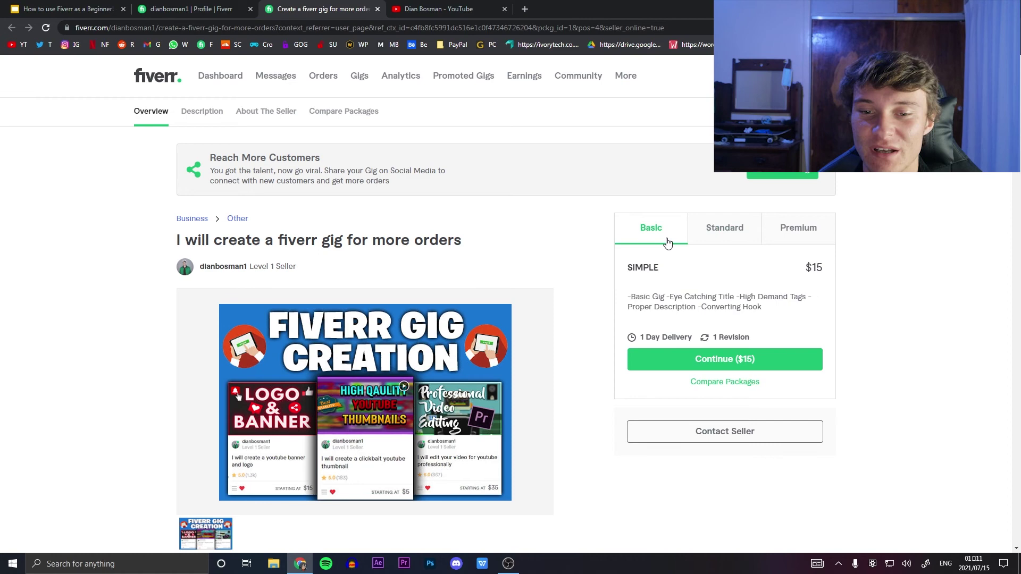
pyautogui.click(720, 234)
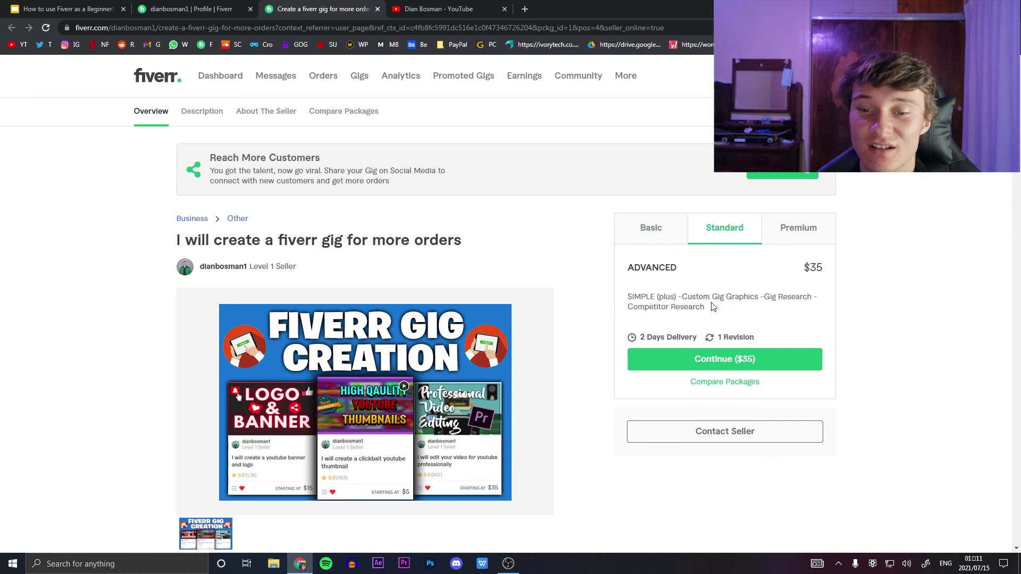
pyautogui.moveTo(765, 297); pyautogui.dragTo(805, 296)
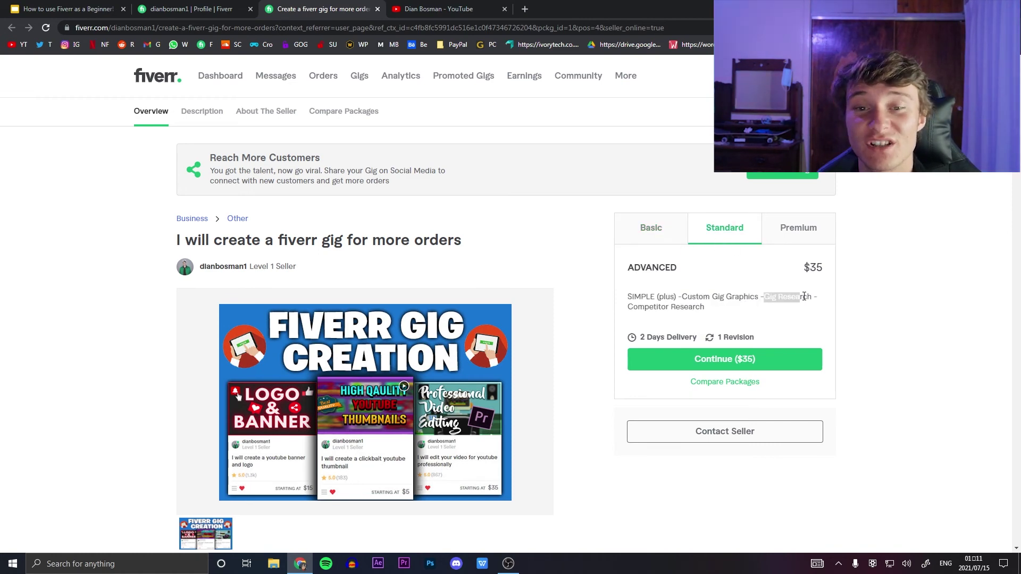
pyautogui.moveTo(637, 307); pyautogui.dragTo(691, 307)
pyautogui.click(716, 312)
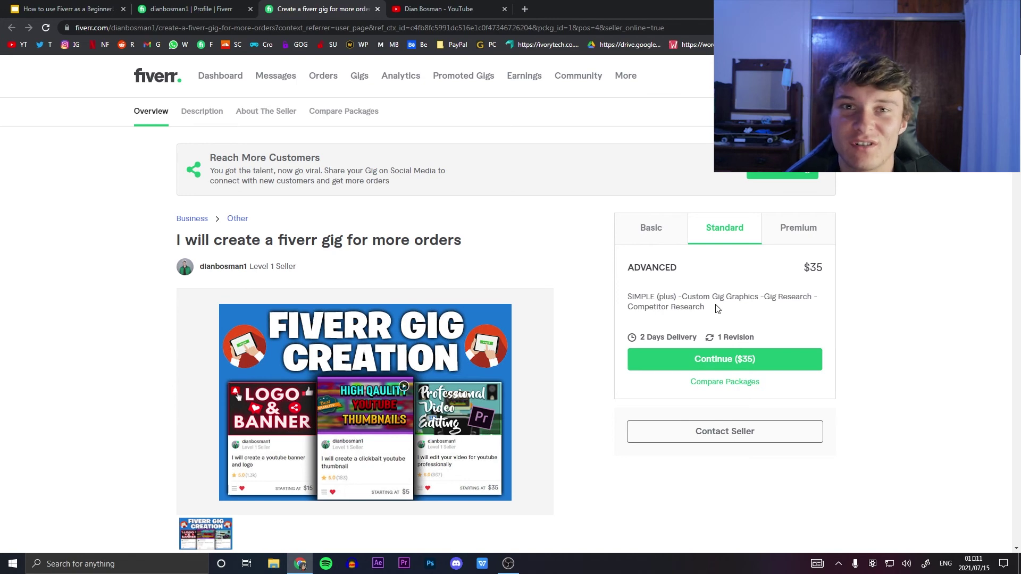
# Show the PROFESSIOINAL $50 Premium package and highlight its Review Research and Guaranteed features
pyautogui.click(793, 229)
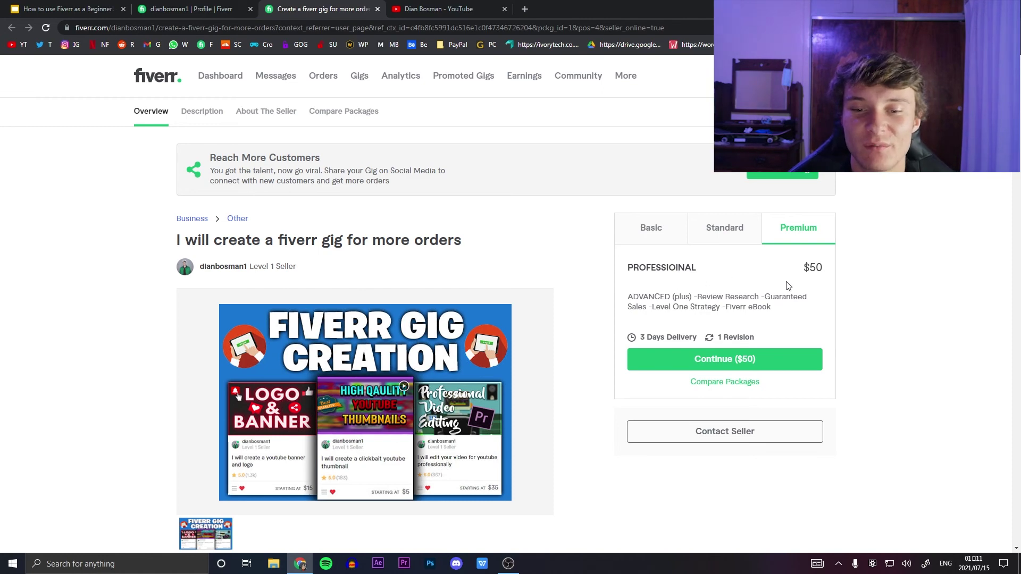
pyautogui.click(706, 240)
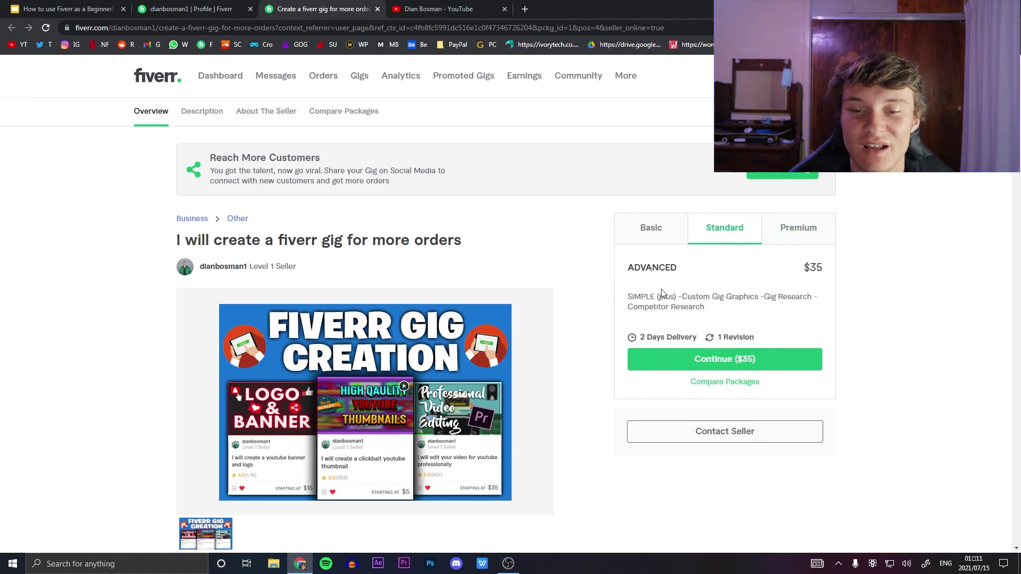
pyautogui.click(777, 232)
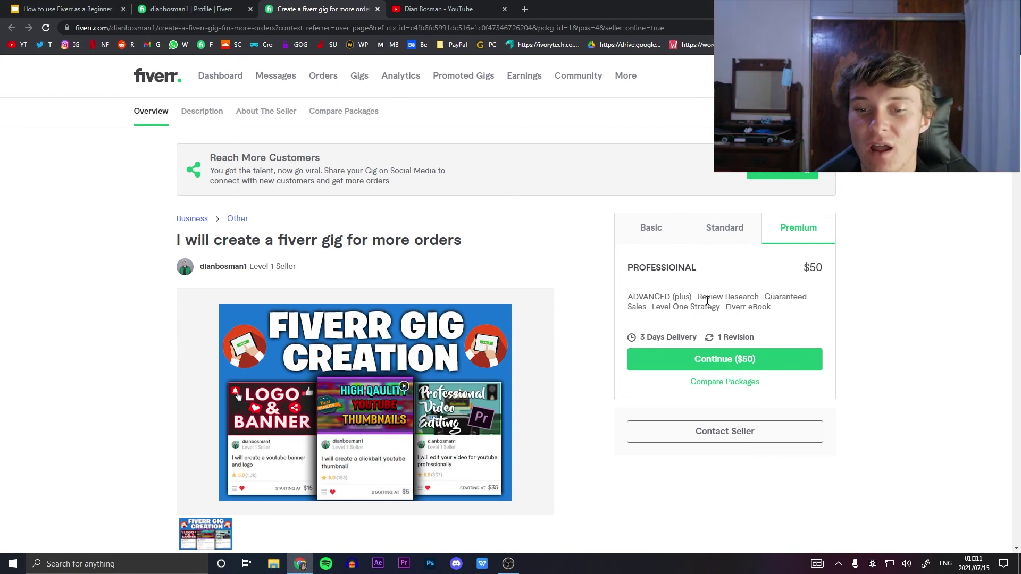
pyautogui.moveTo(702, 297); pyautogui.dragTo(748, 297)
pyautogui.click(748, 297)
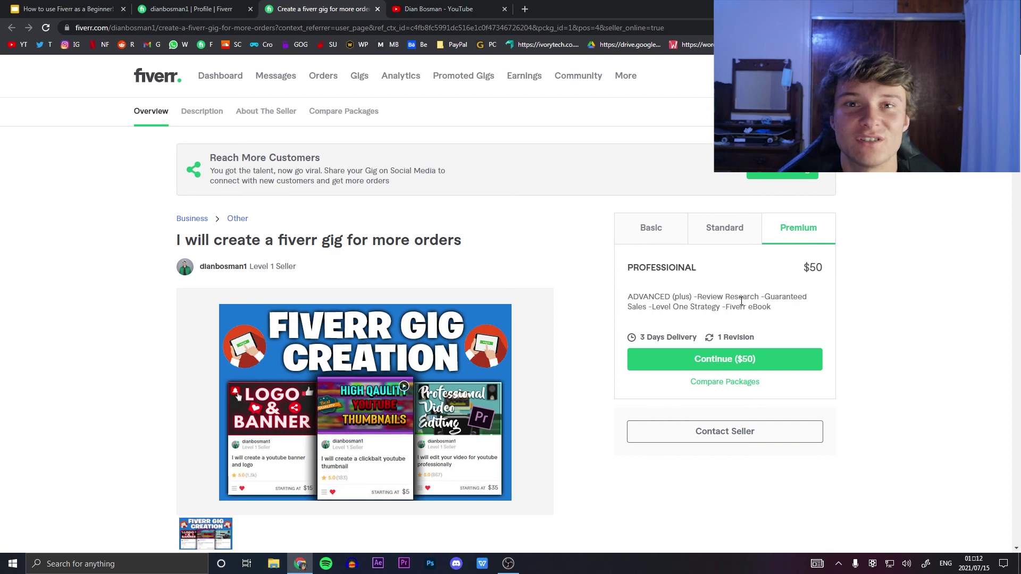
pyautogui.moveTo(768, 297); pyautogui.dragTo(818, 300)
# Clear the Guaranteed highlight in the Premium package description
pyautogui.click(817, 301)
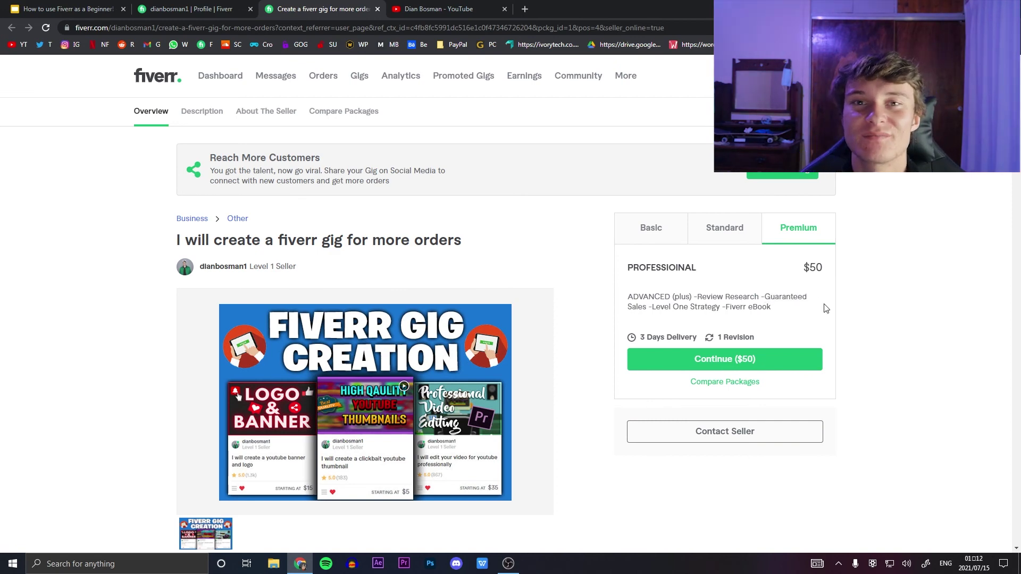